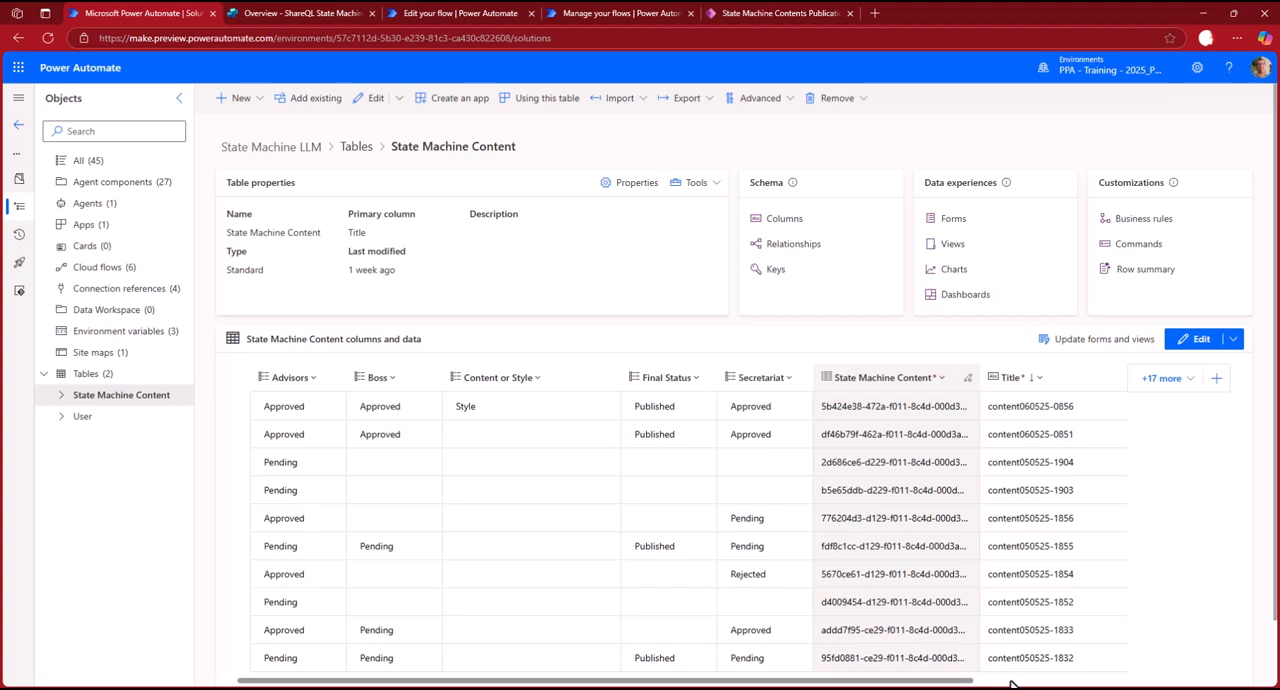
Run the Publications v2 app from the State Machine LLM solution and open a blank State Machine Content record form.
drag(963, 681, 1183, 684)
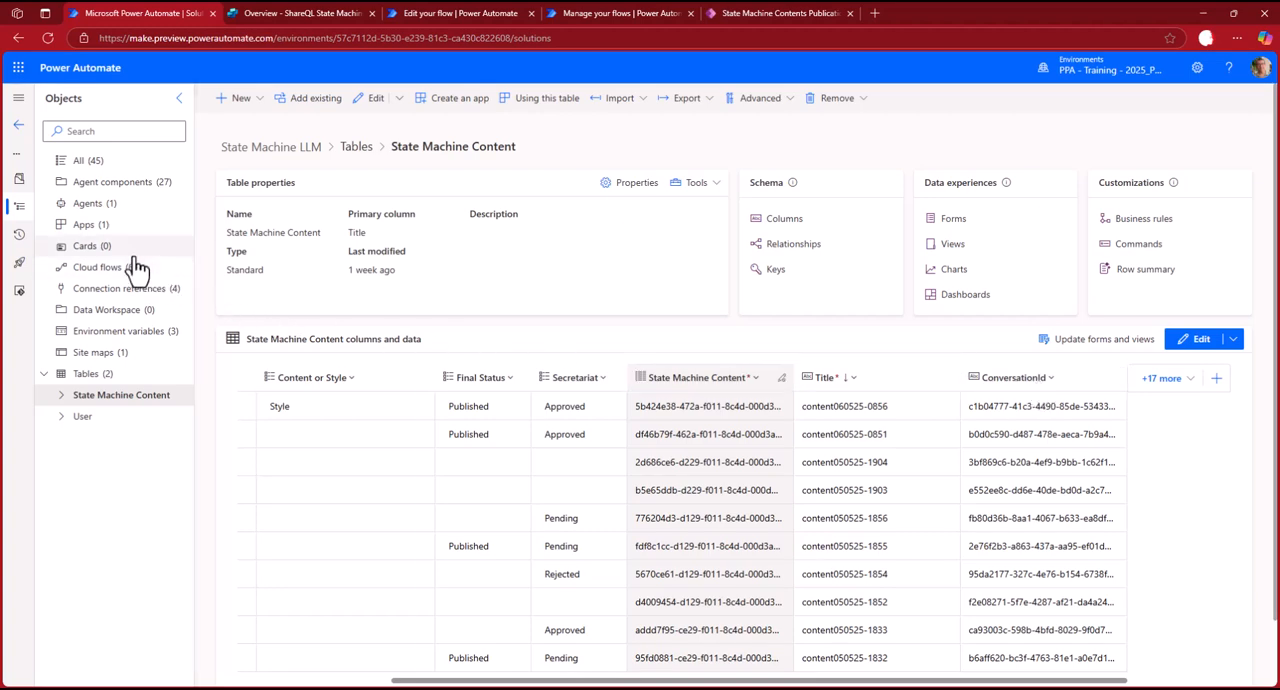
click(87, 229)
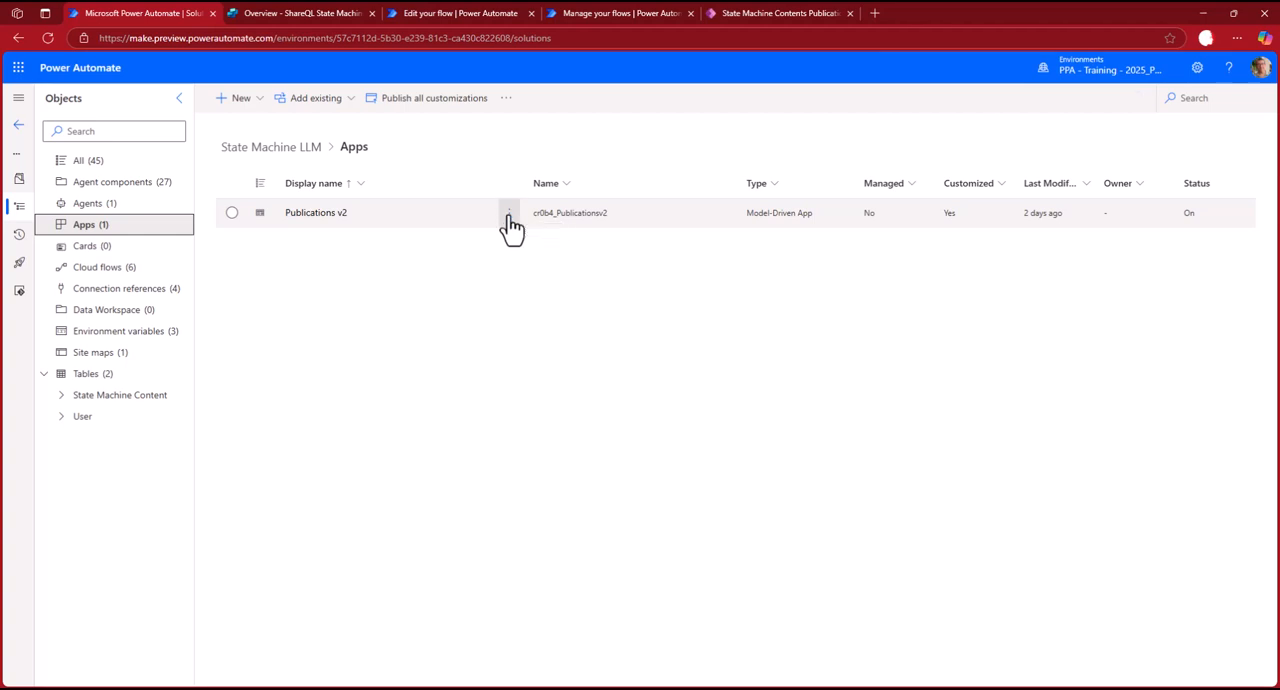
click(509, 220)
click(523, 262)
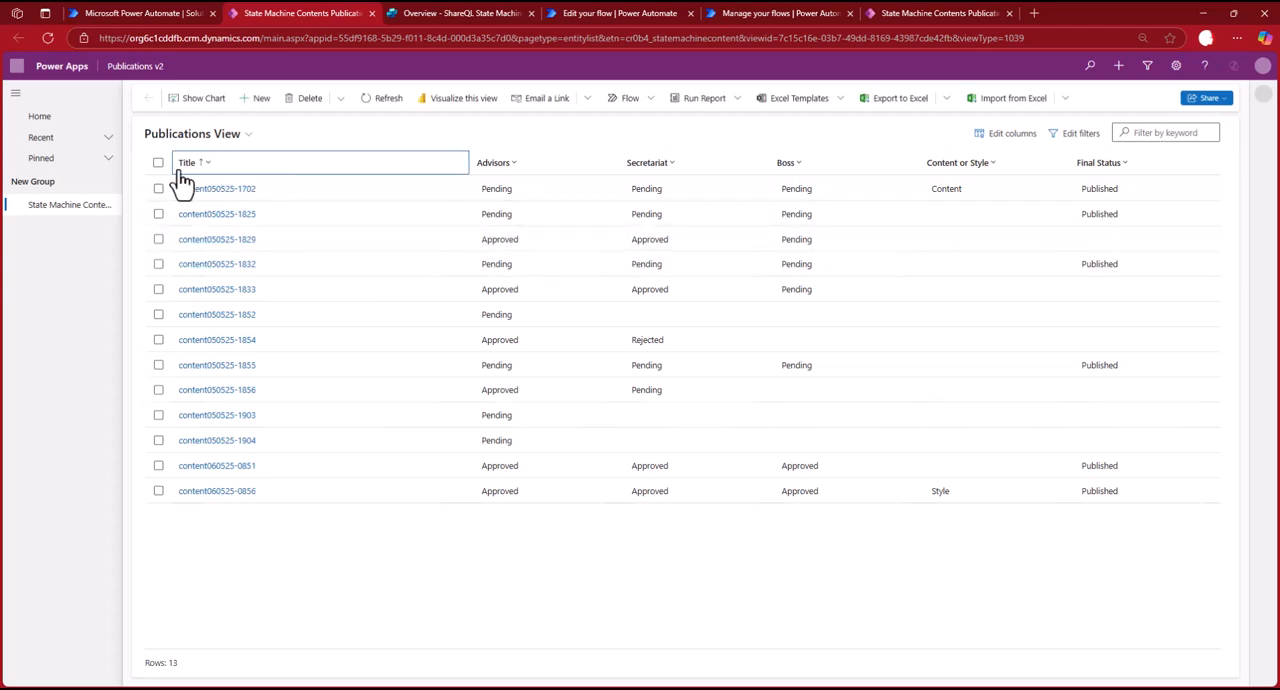
click(257, 104)
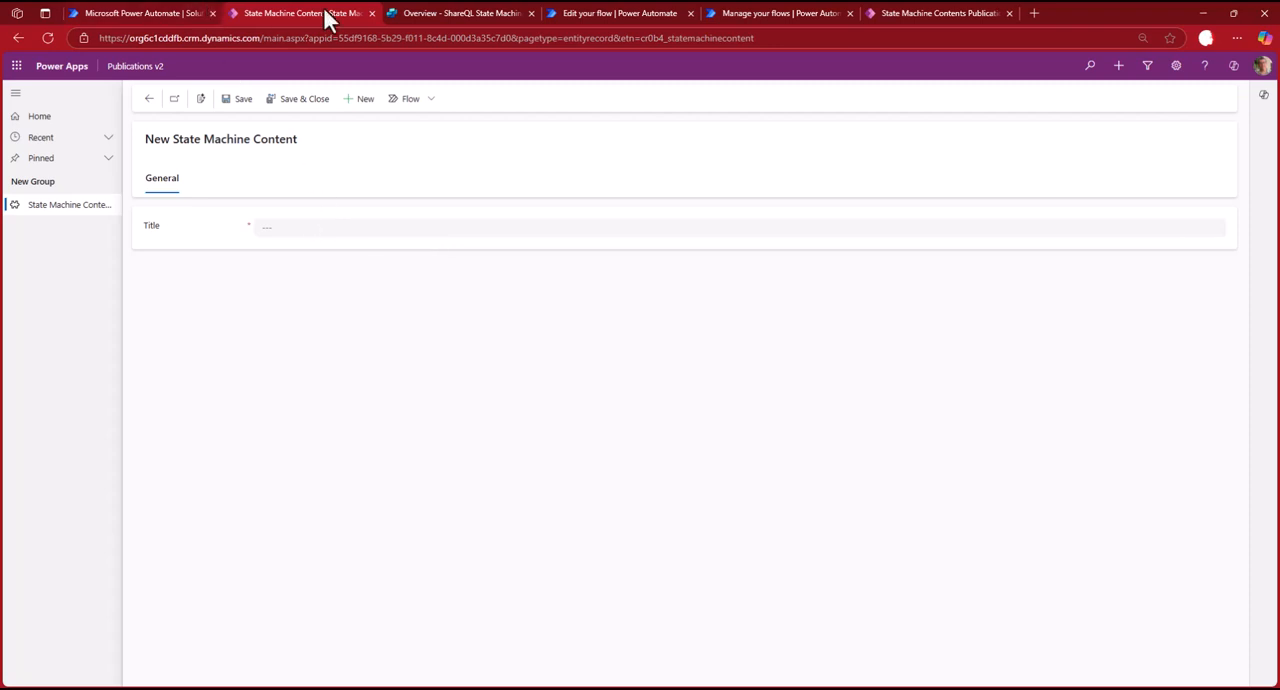
Switch to the ShareQL State Machine Approval agent in Copilot Studio and open its "When a row is added - new content created" trigger in Power Automate.
click(420, 14)
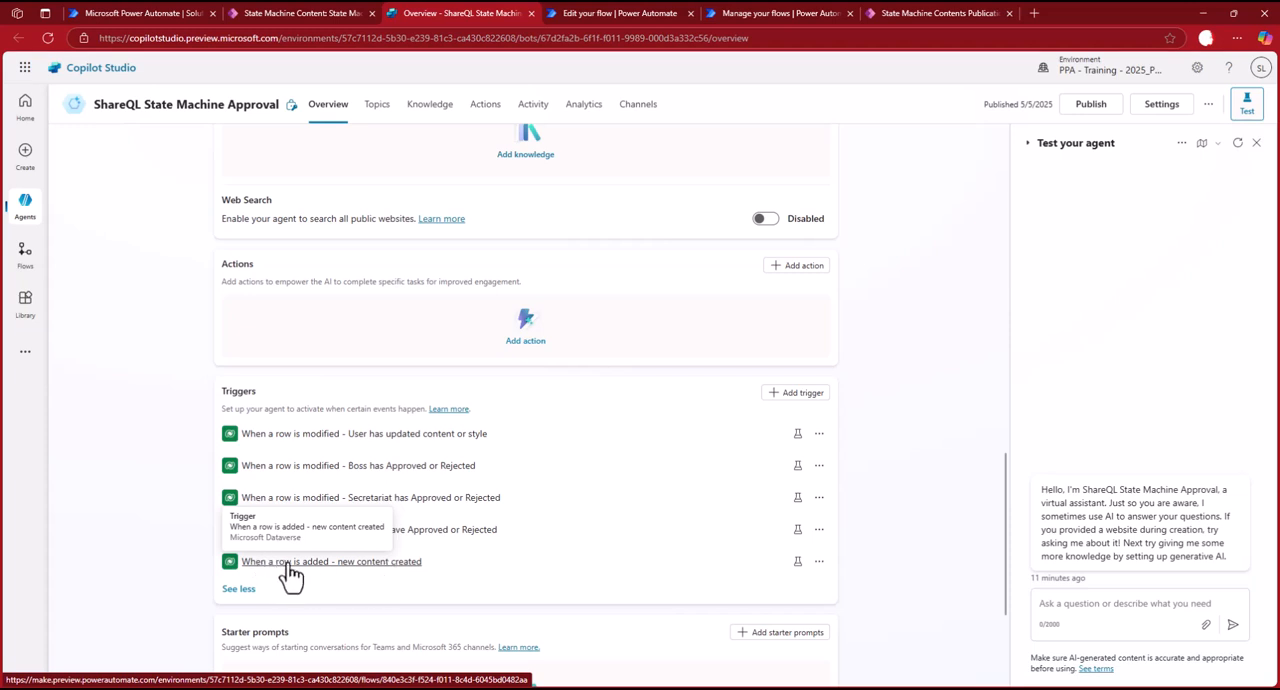
click(819, 562)
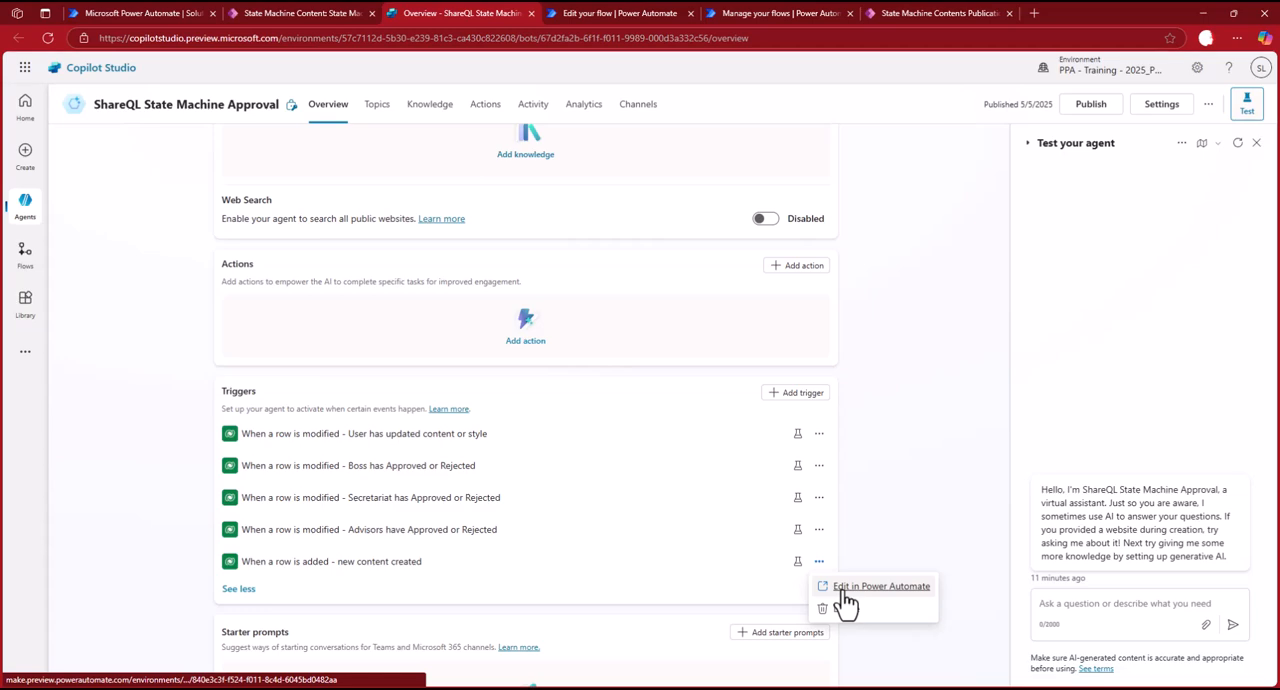
click(845, 592)
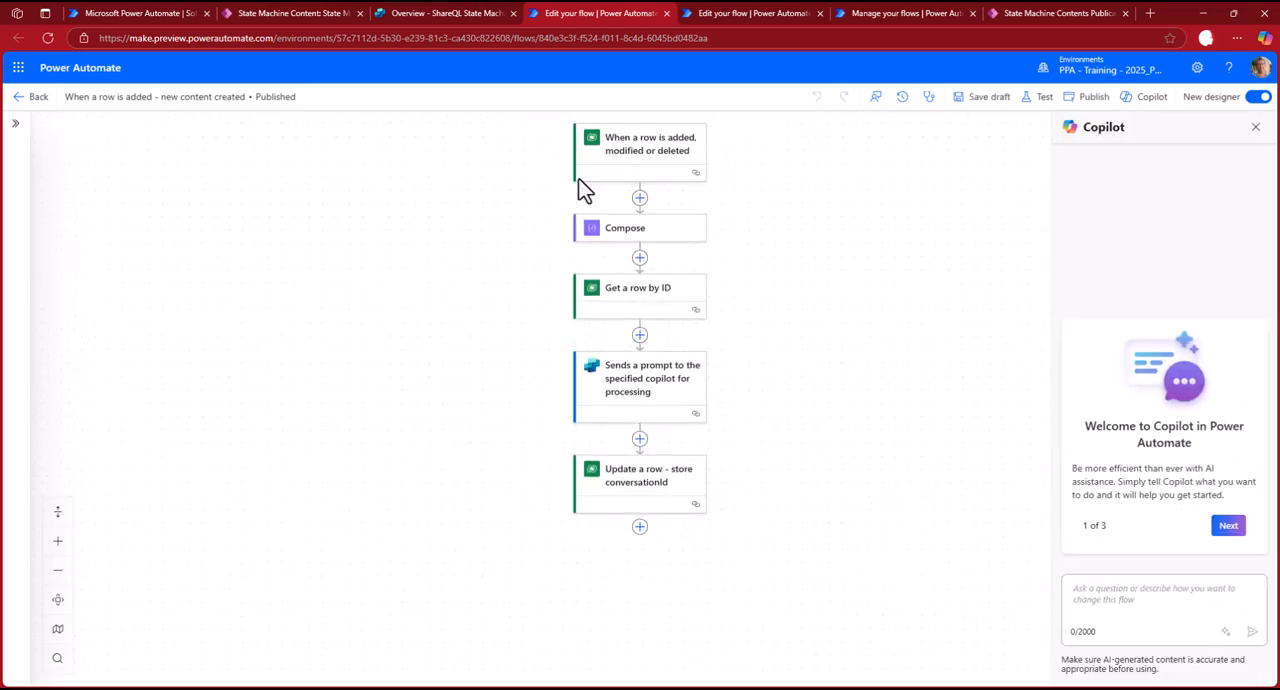
Review the flow's row trigger and the copilot prompt action, with all of the prompt action's advanced parameters shown.
click(646, 160)
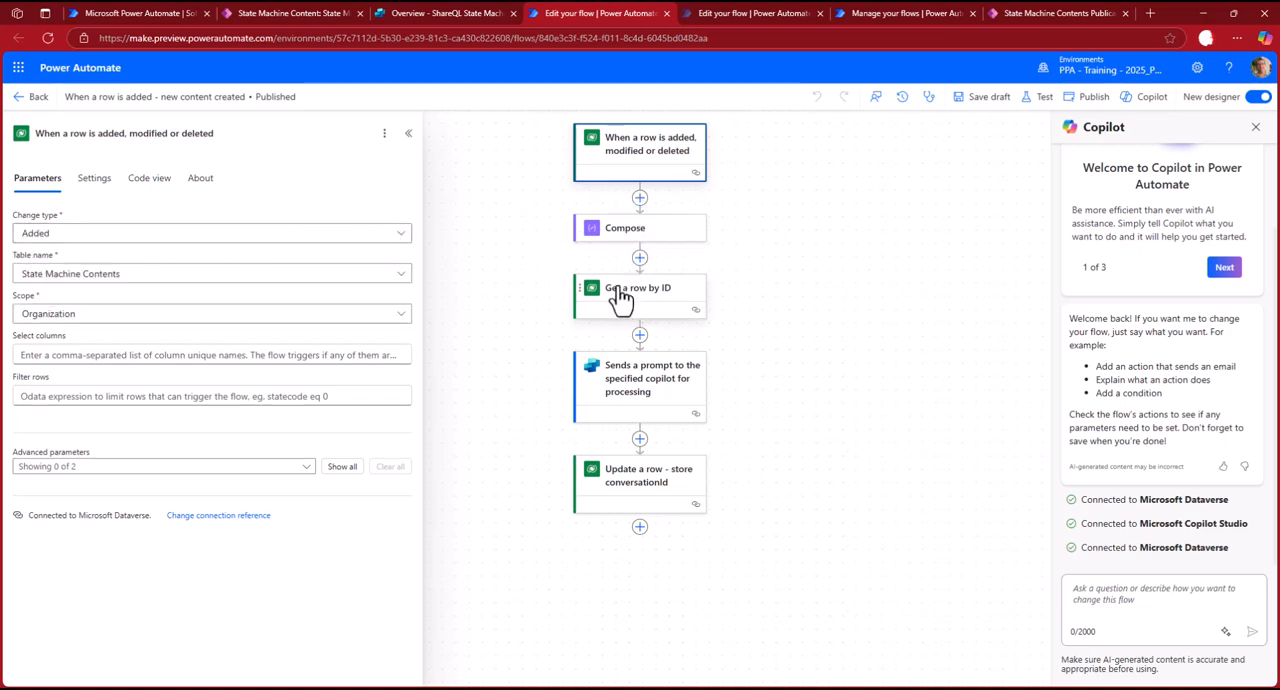
click(636, 380)
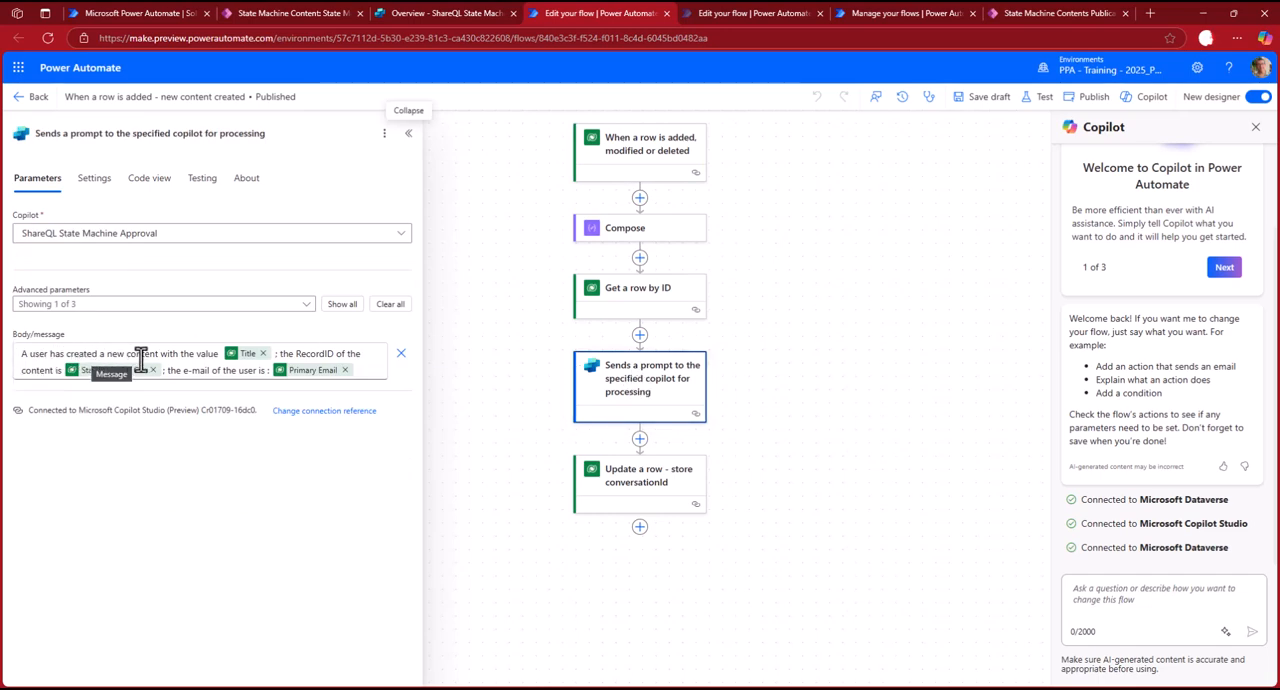
click(341, 306)
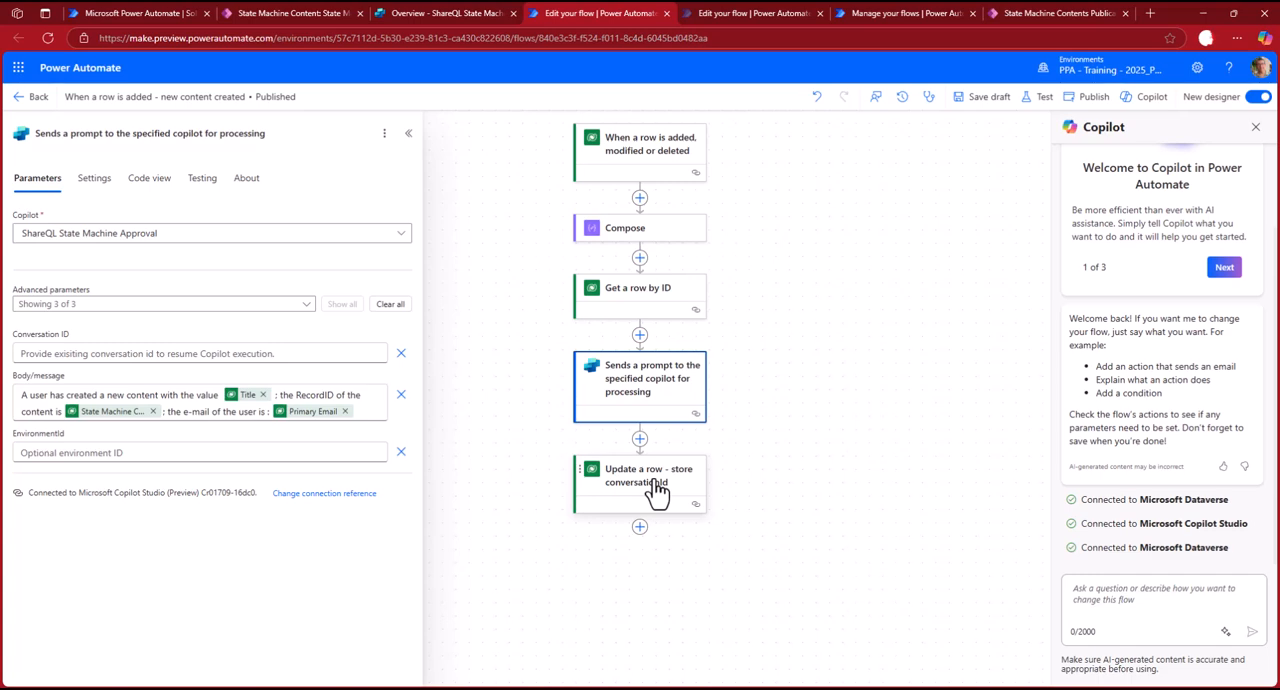
Return to the solution's State Machine Content table and look for the ConversationId column in its column list and data.
click(152, 12)
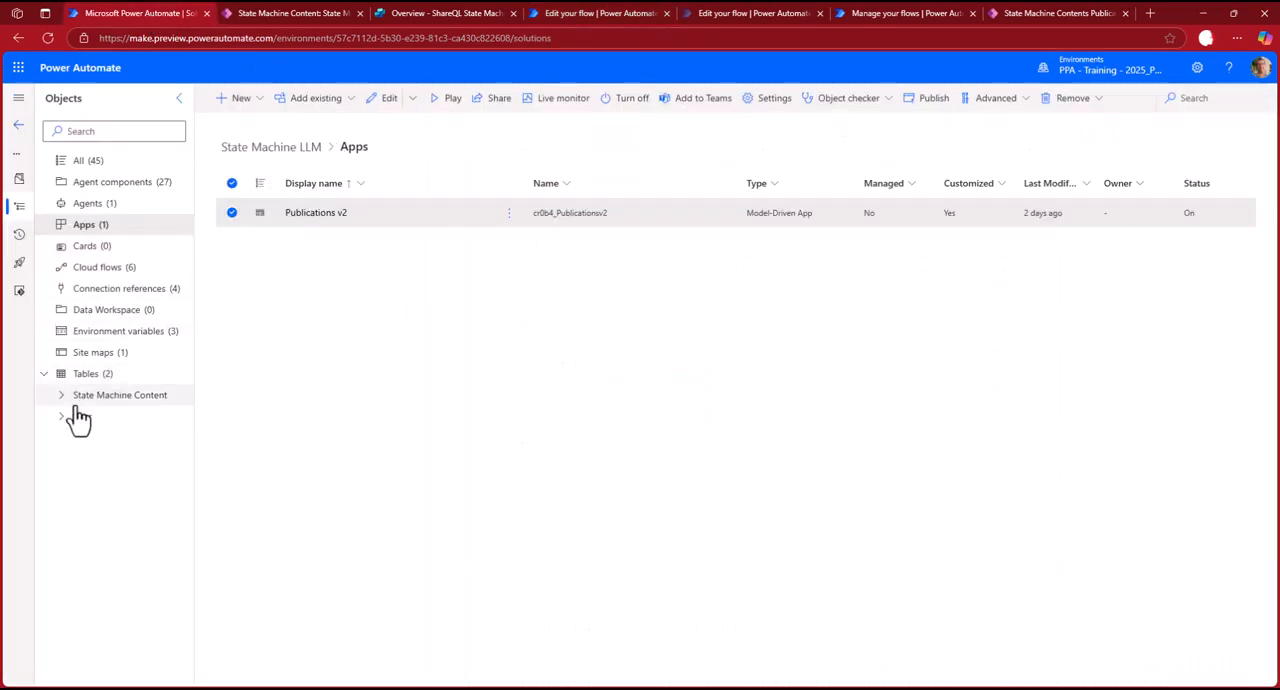
click(118, 397)
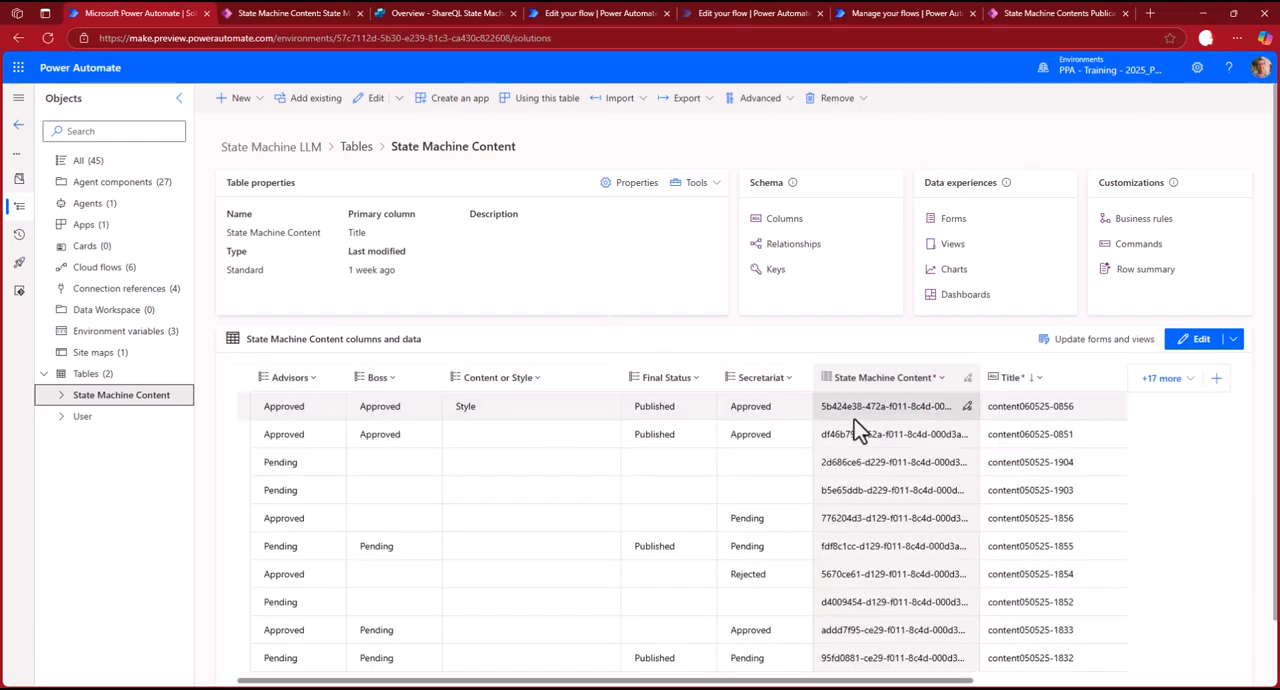
click(1163, 382)
scroll(1045, 555, down, 2)
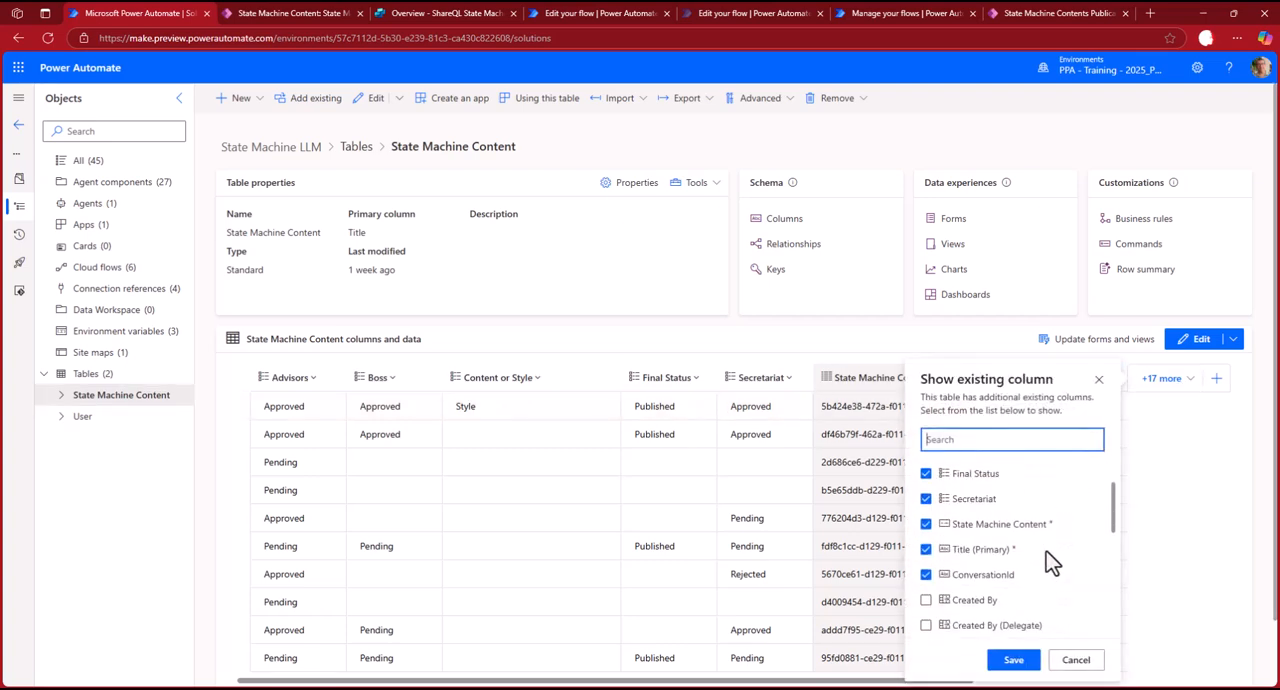
click(1070, 662)
scroll(1043, 686, right, 3)
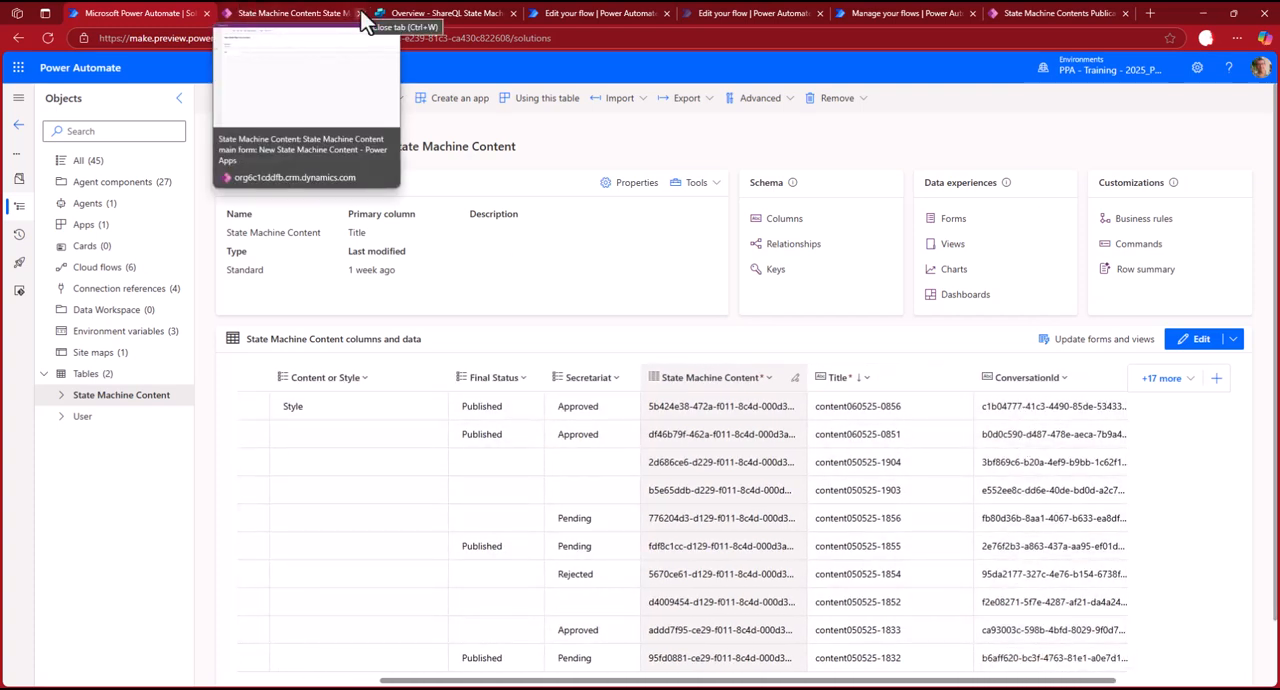
click(298, 12)
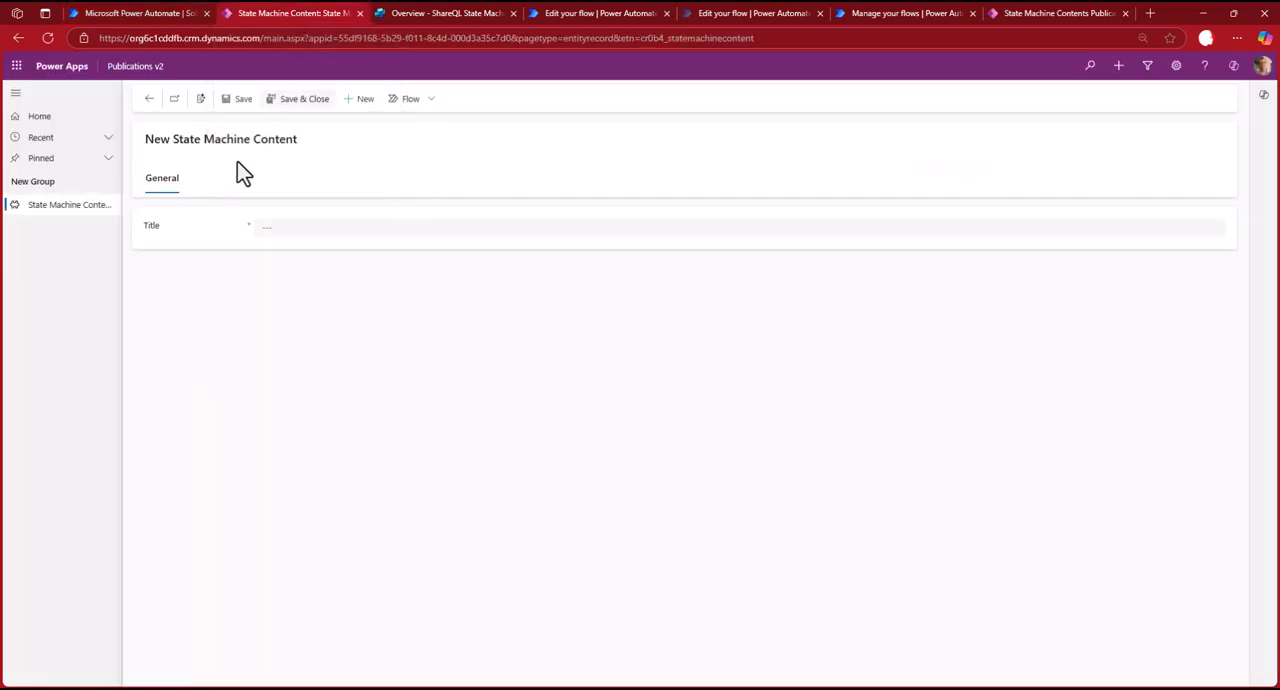
click(149, 99)
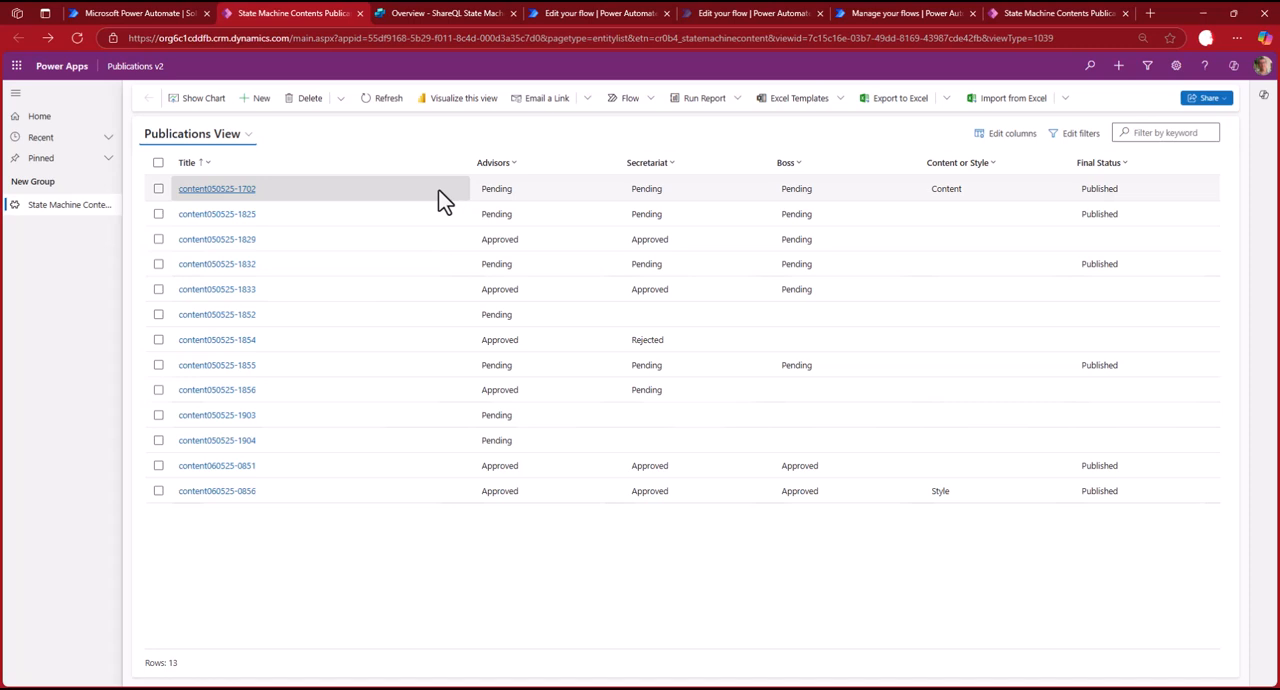
click(445, 200)
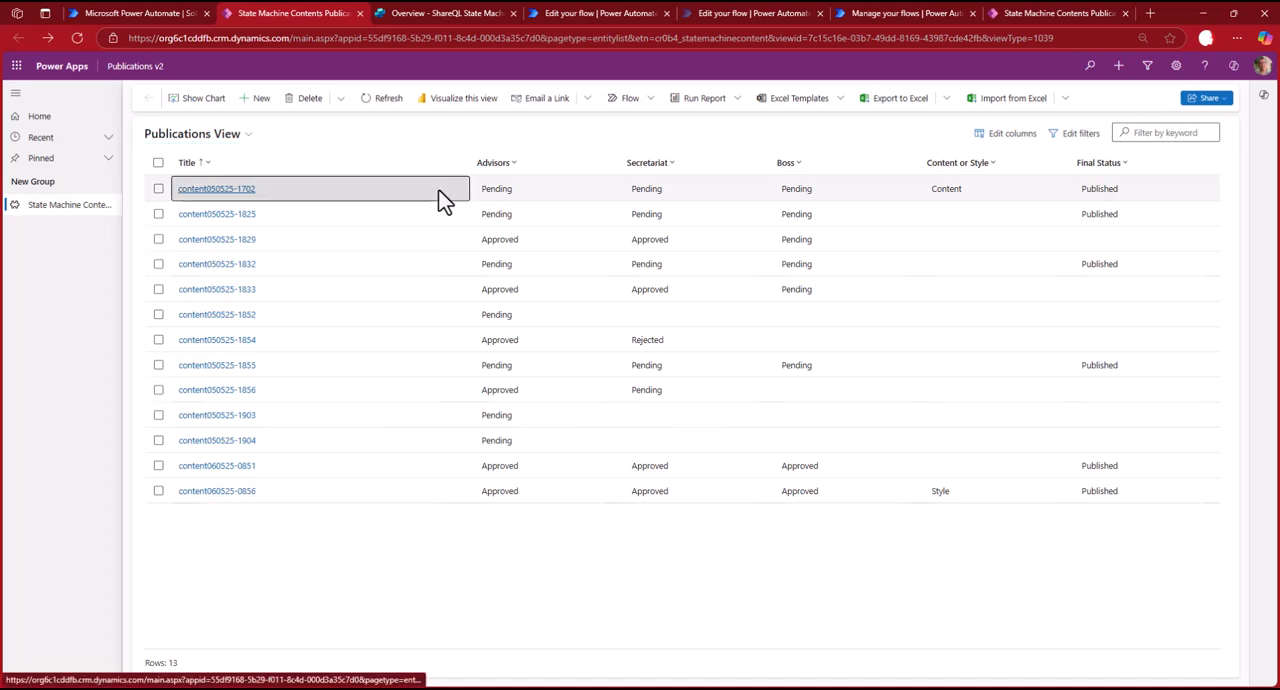
click(260, 100)
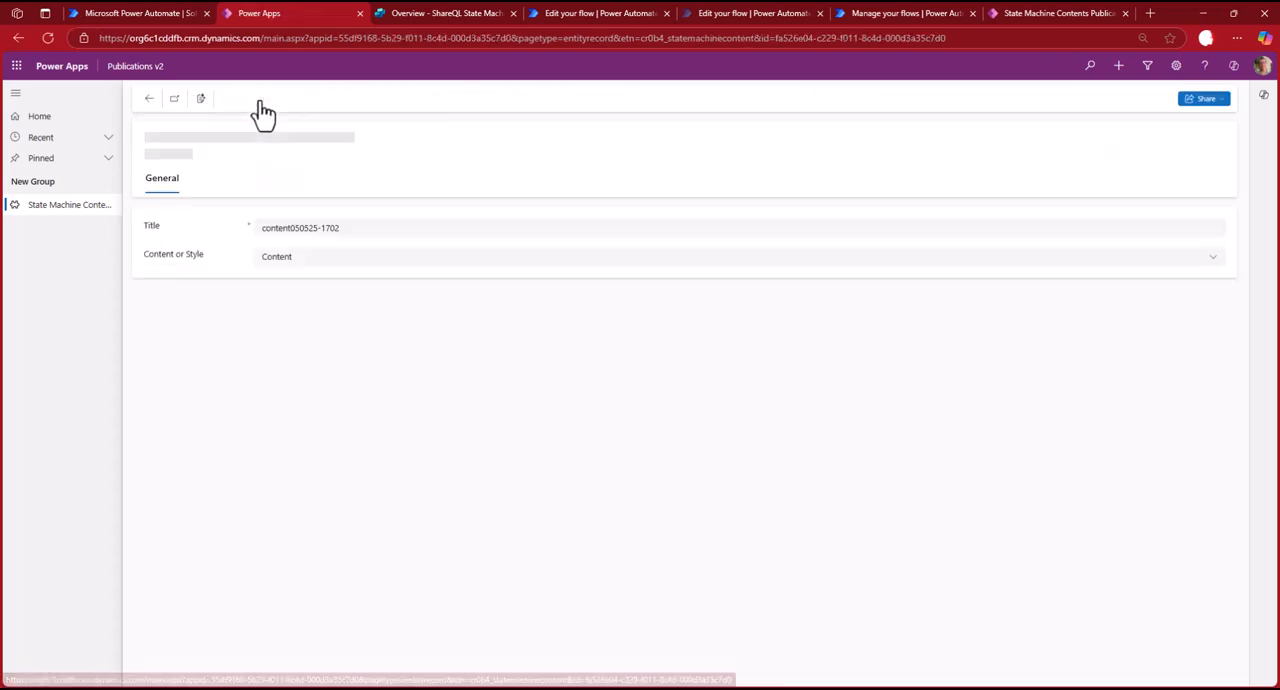
click(283, 264)
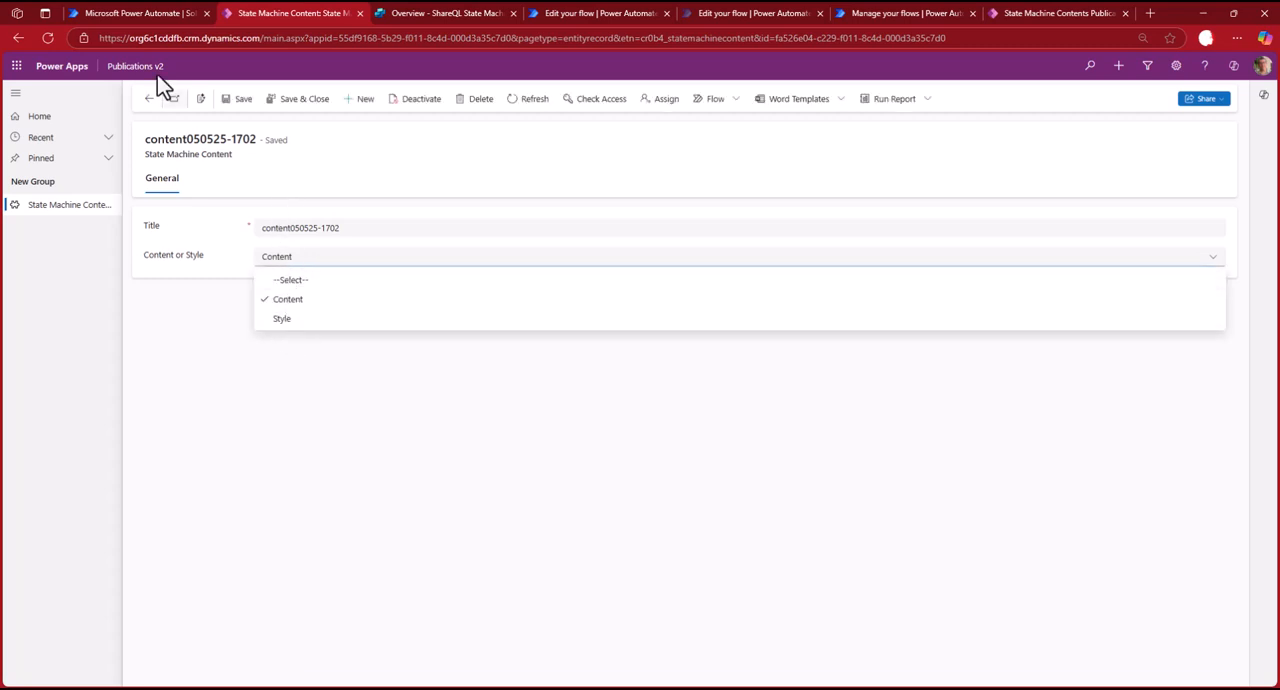
Return to the Copilot Studio agent and open the "When a row is modified - User has updated content or style" trigger in Power Automate.
click(131, 17)
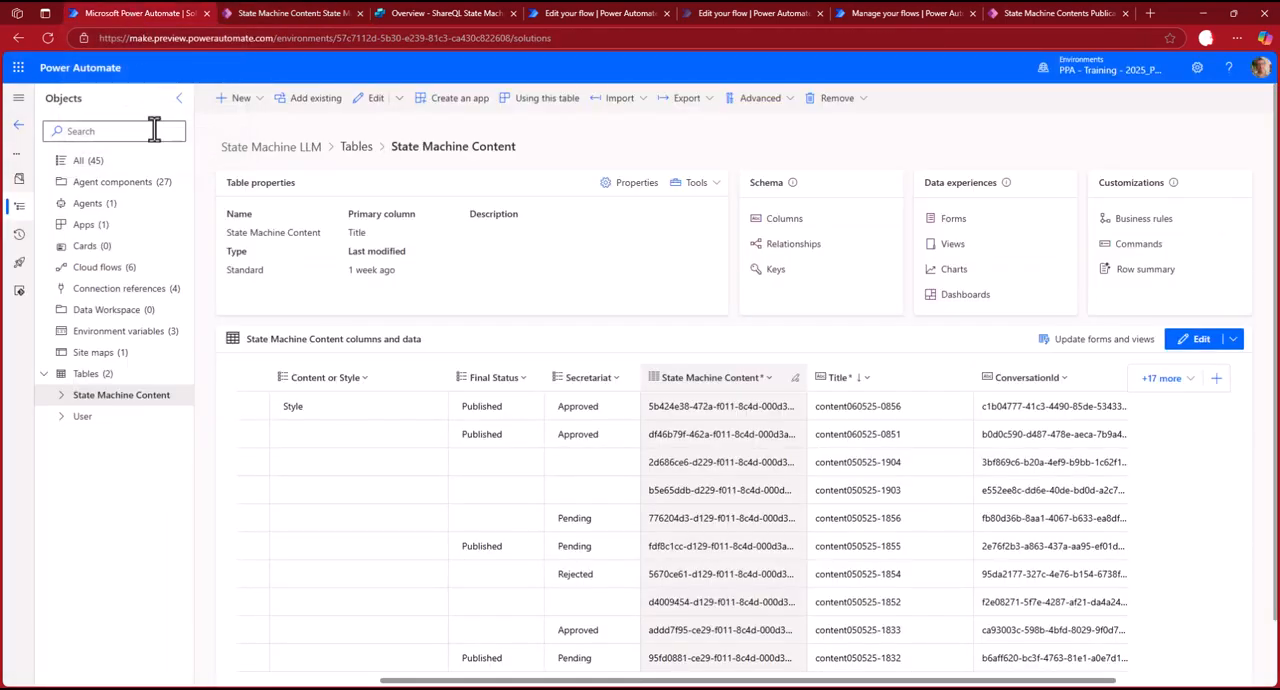
click(431, 14)
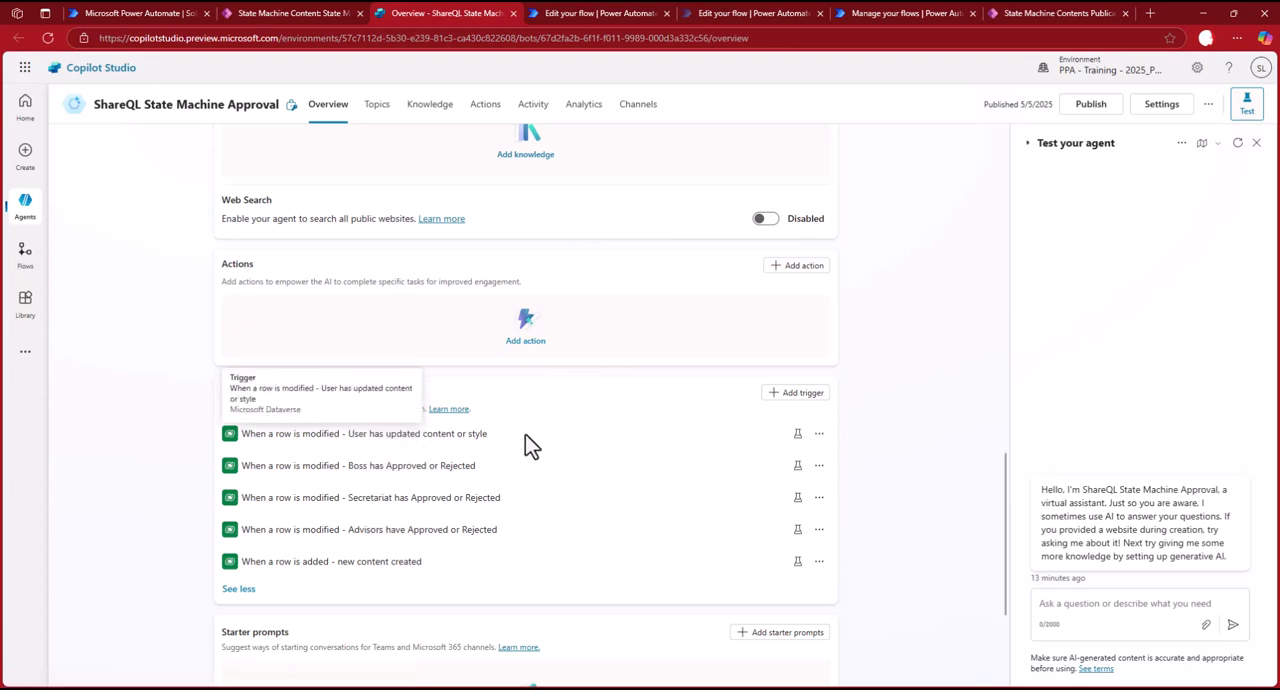
click(819, 436)
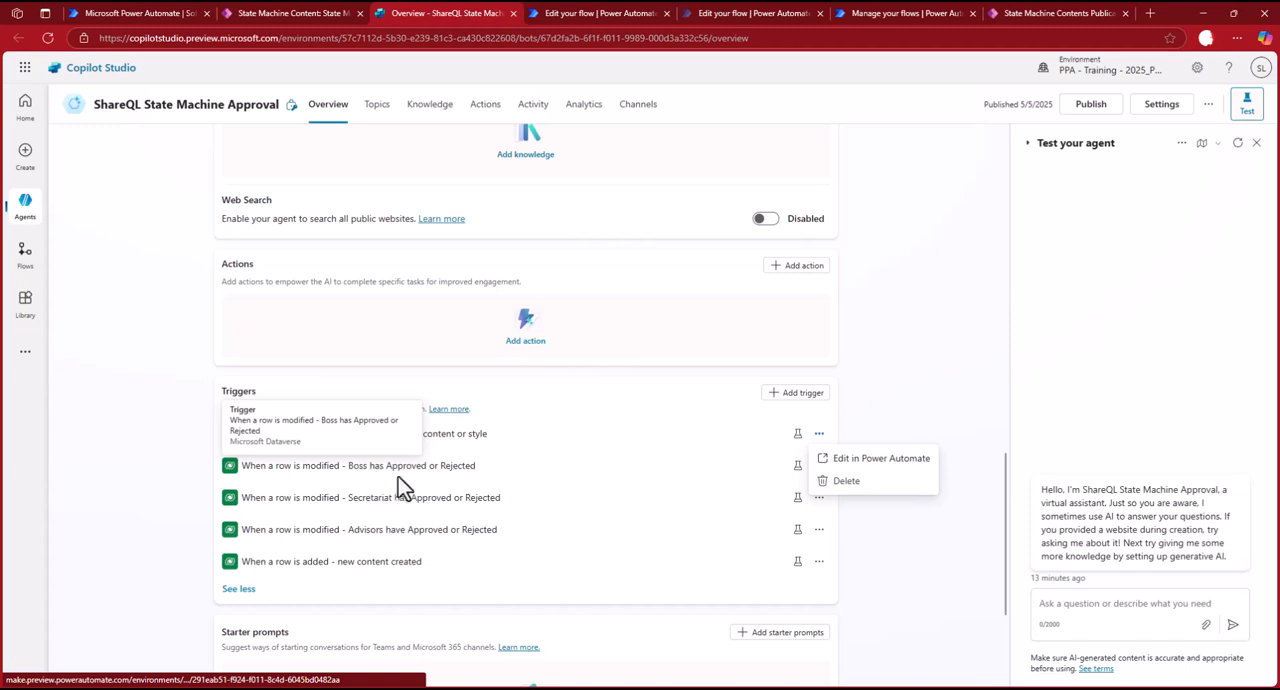
click(867, 466)
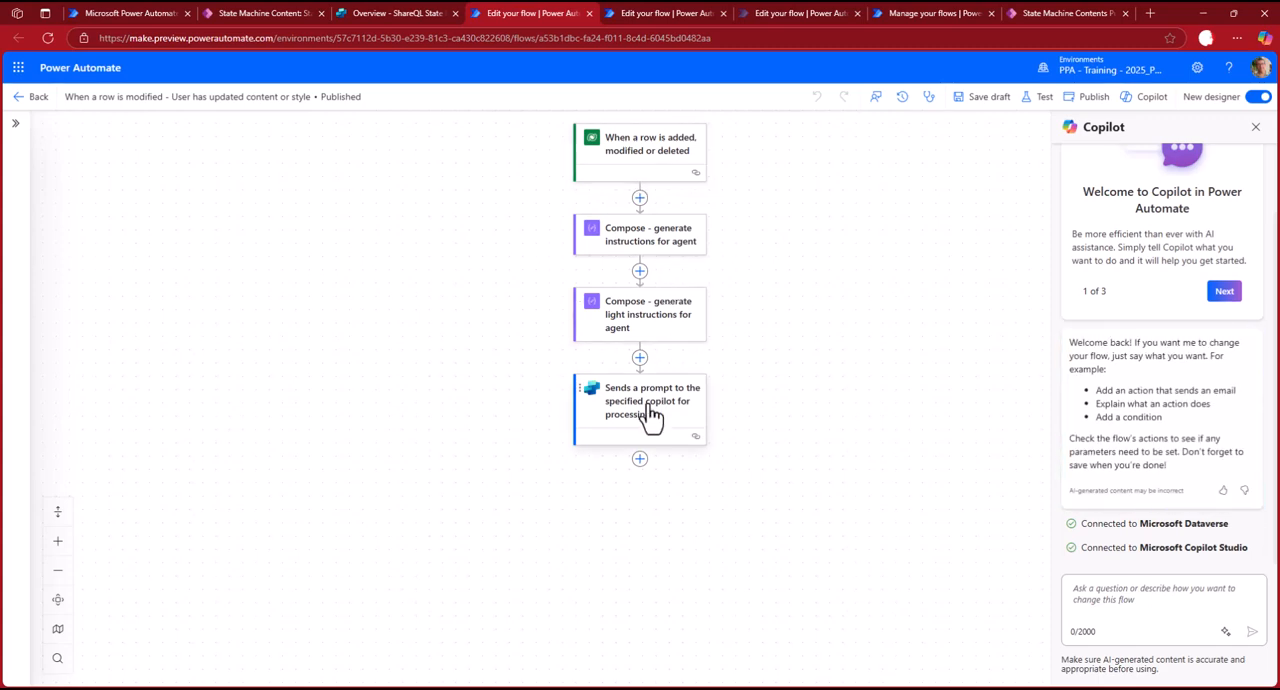
Review the light instructions Compose action and the copilot prompt action's Conversation ID and message parameters.
click(646, 321)
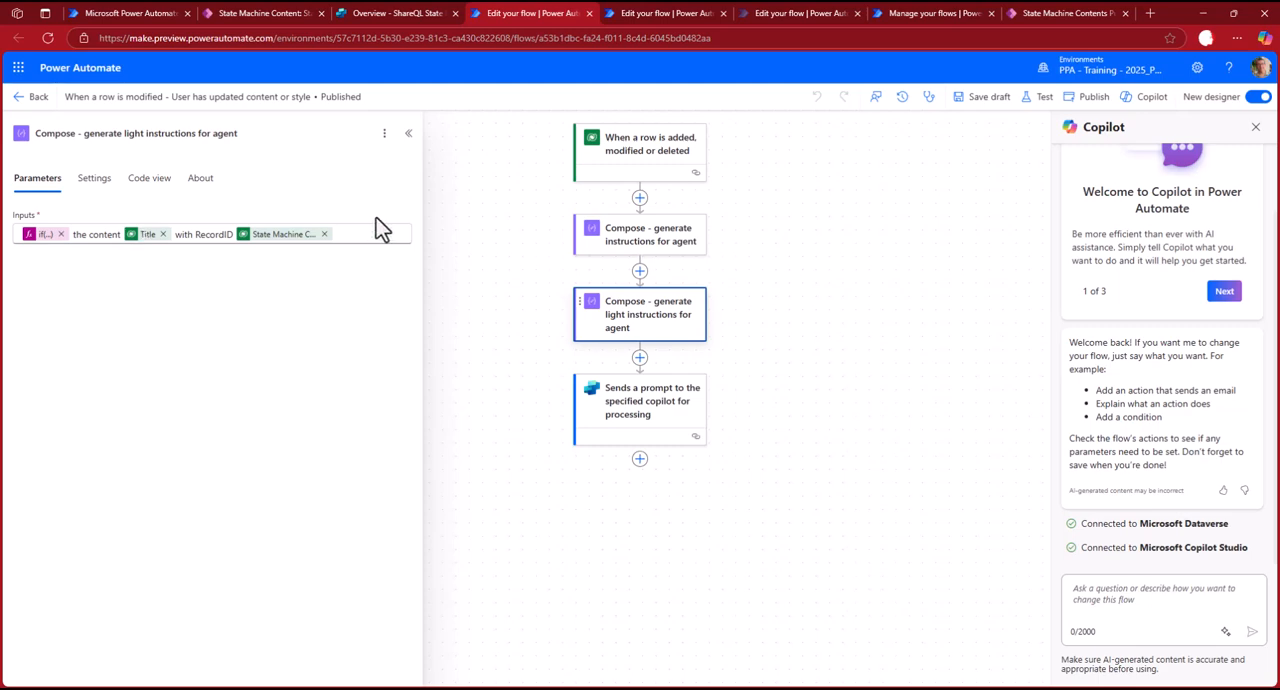
click(641, 424)
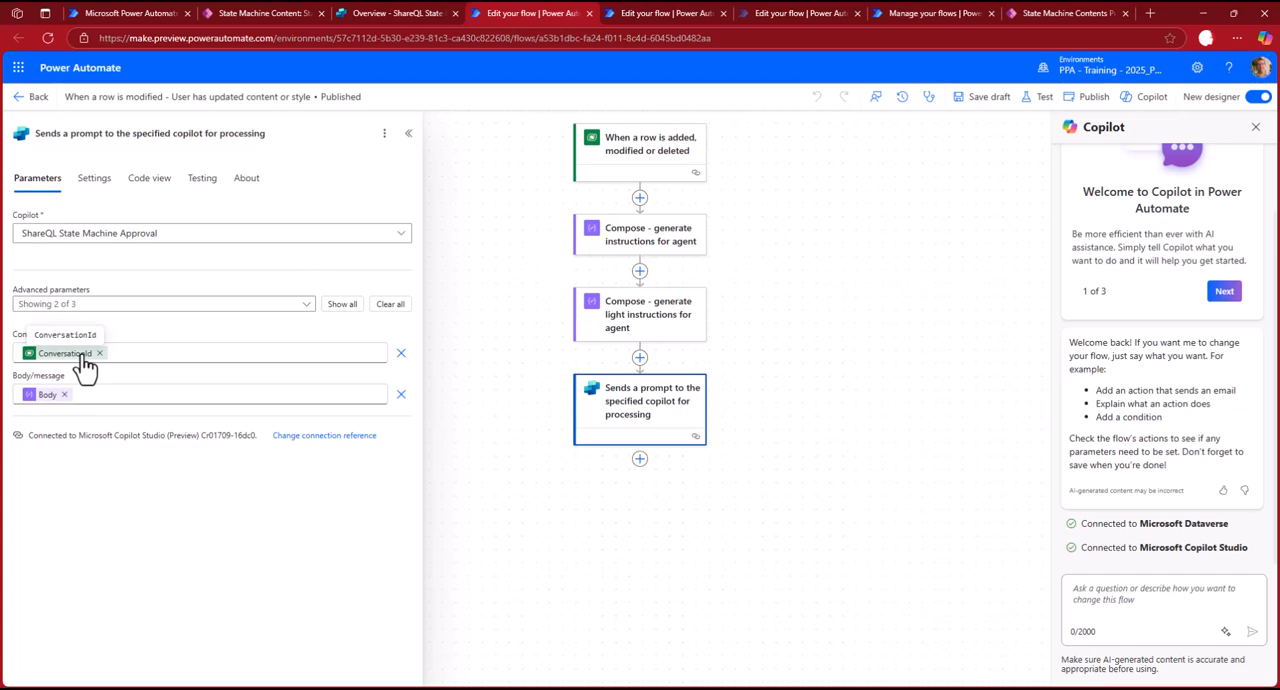
Leave the flow designer and open the cloud flows list of the State Machine LLM solution.
click(22, 100)
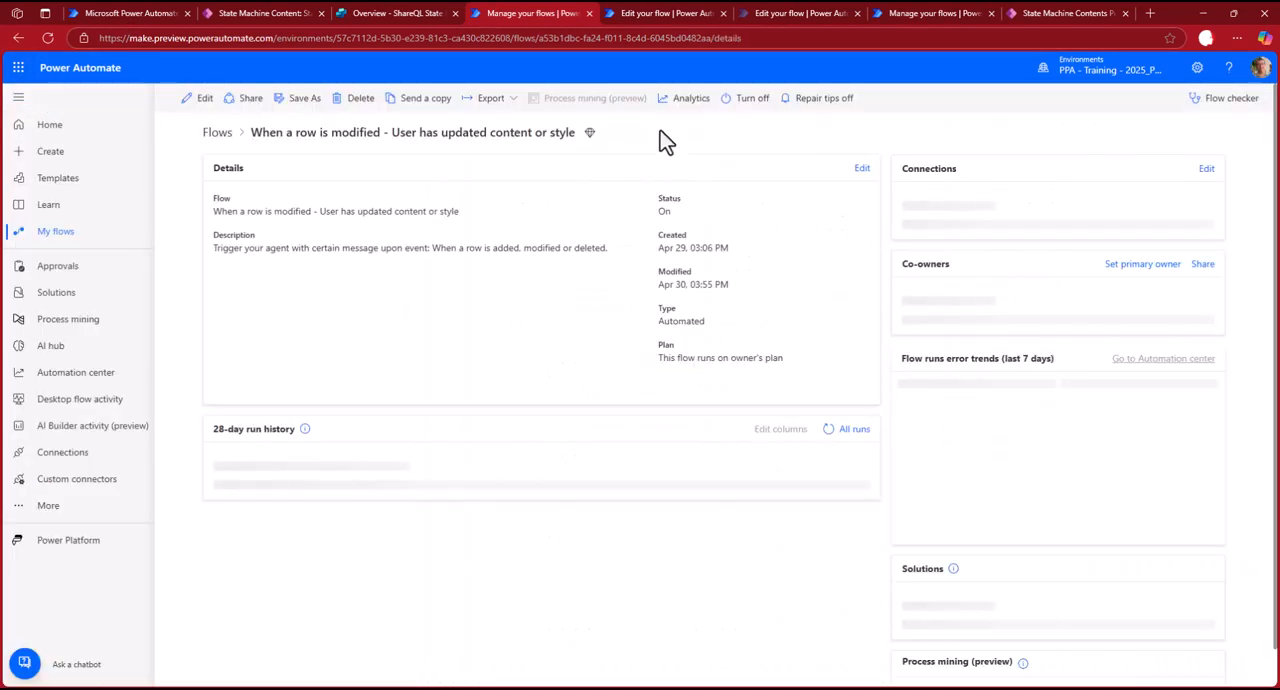
click(62, 294)
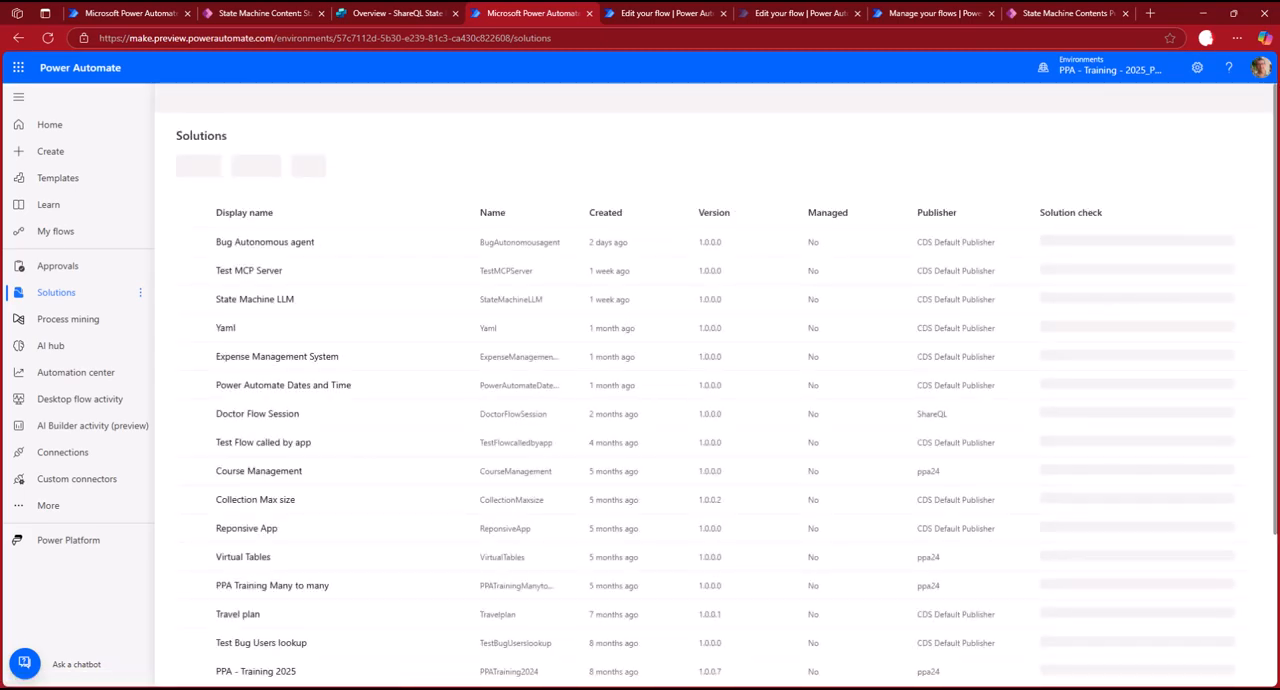
click(264, 305)
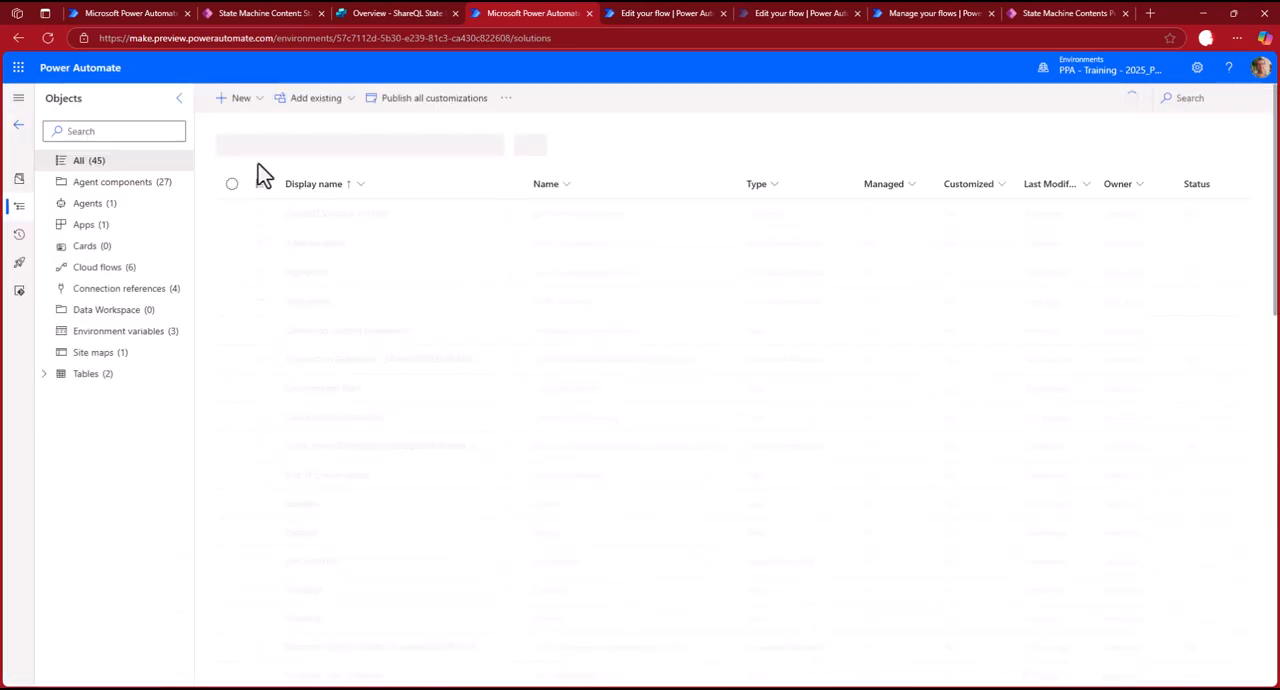
click(100, 267)
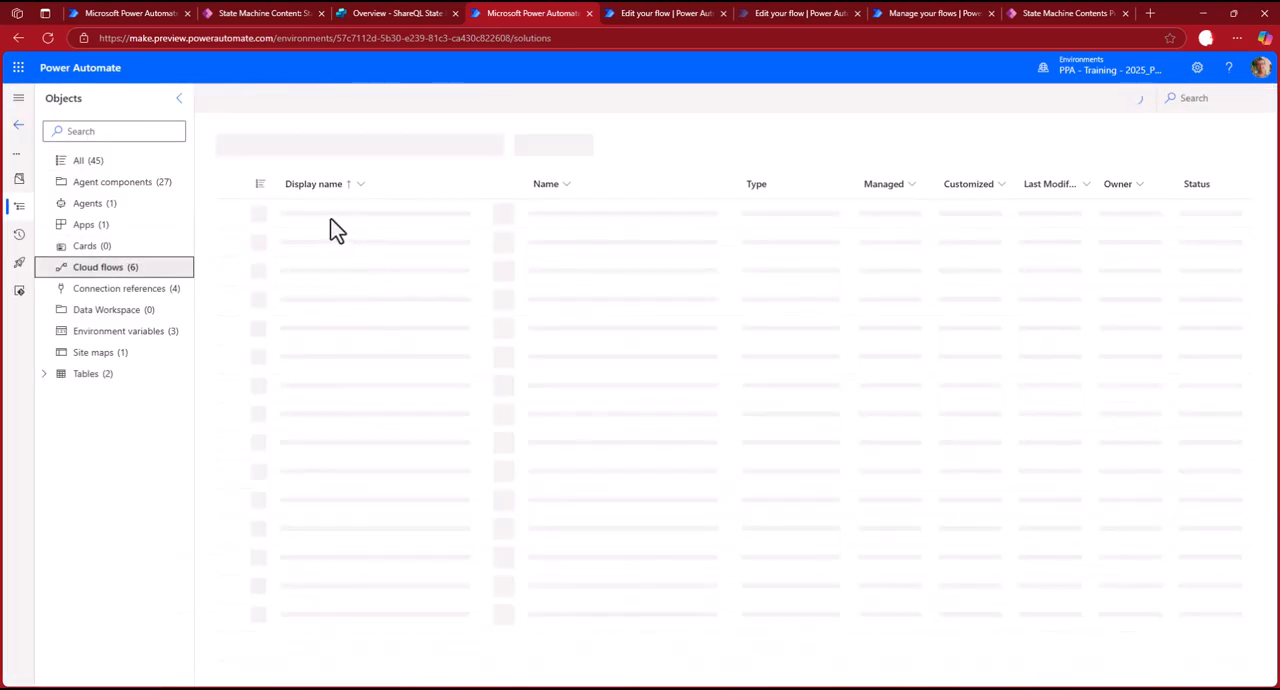